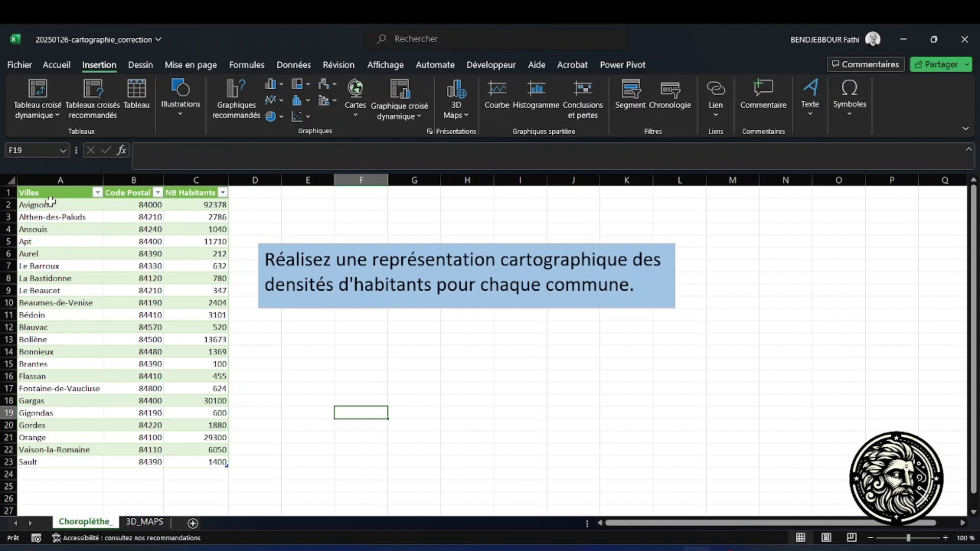
Insert a filled (choropleth) map chart from the whole Villes, Code Postal and NB Habitants table, headers included.
left_click(52, 204)
left_click(58, 194)
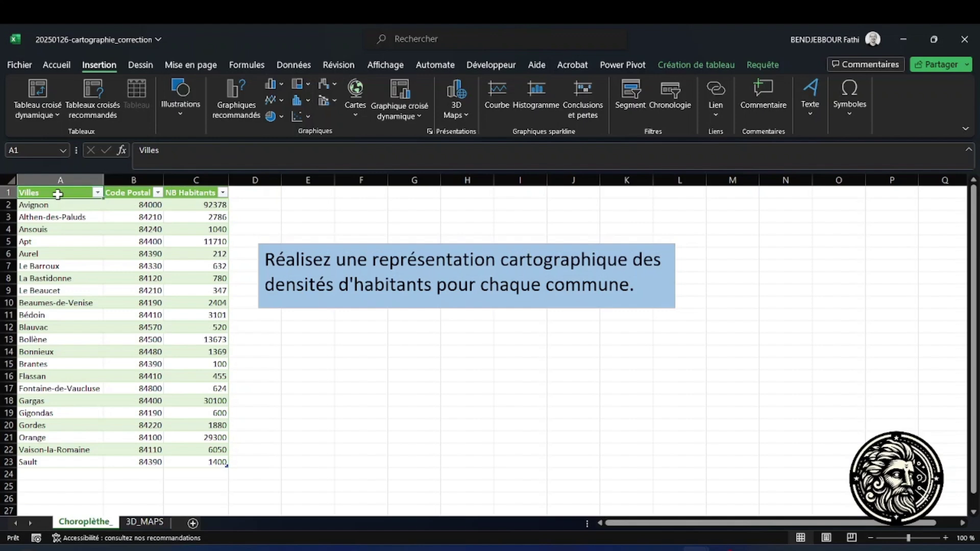
key("ctrl+shift+Down")
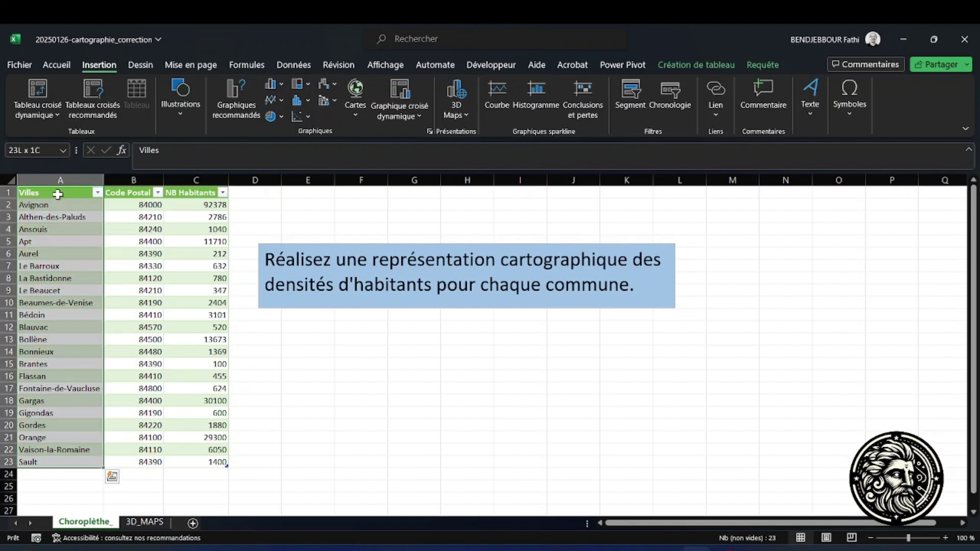
key("ctrl+shift+Right")
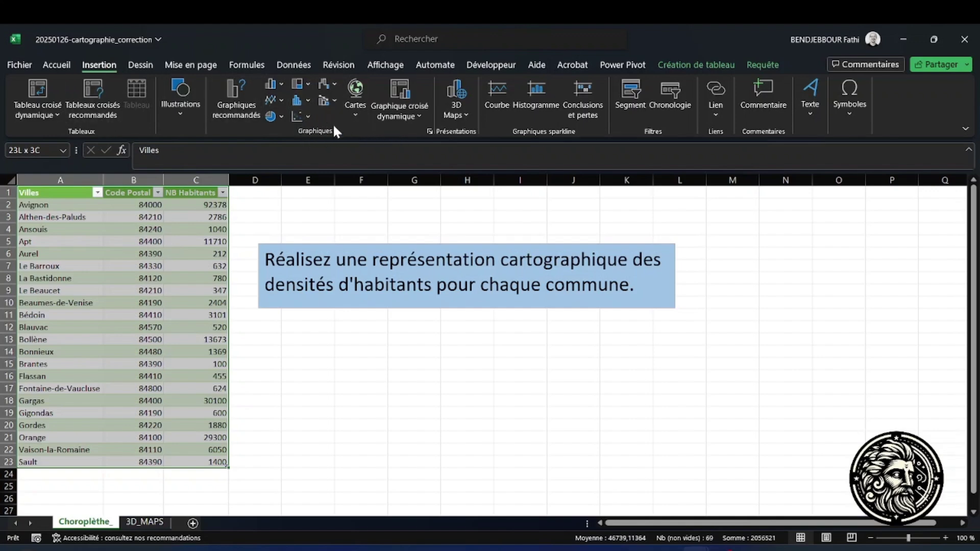
left_click(356, 90)
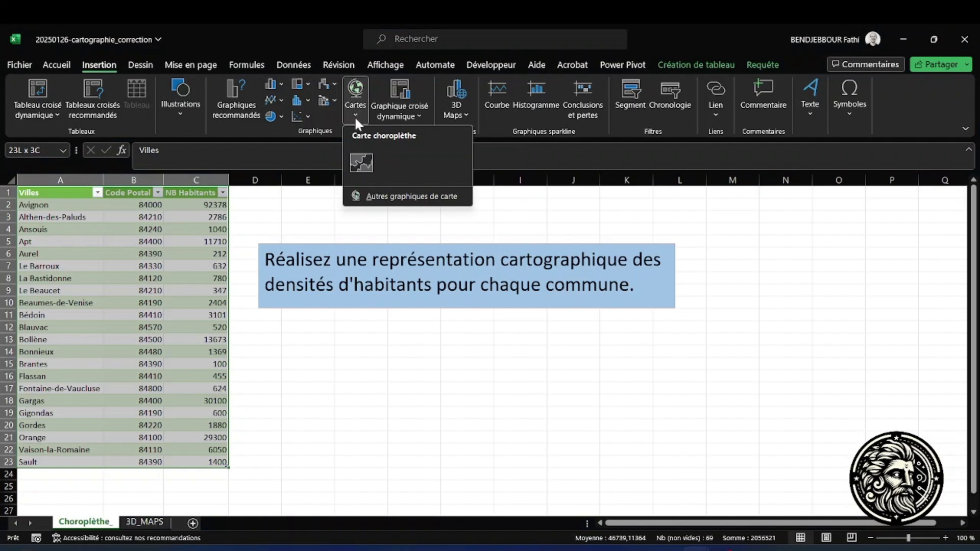
left_click(358, 162)
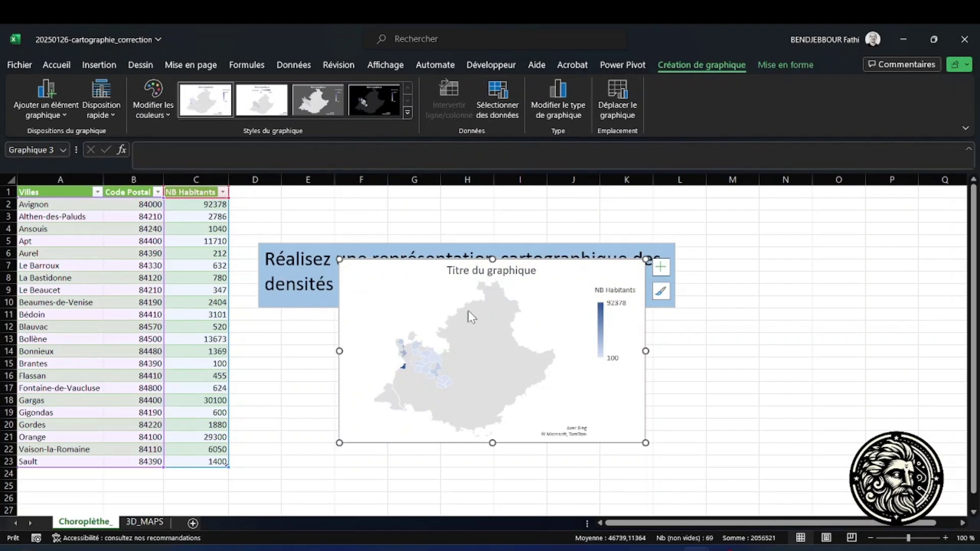
Set the map series' projection to Automatique and its map area to Seules les régions avec des données.
mouse_move(431, 369)
mouse_move(449, 385)
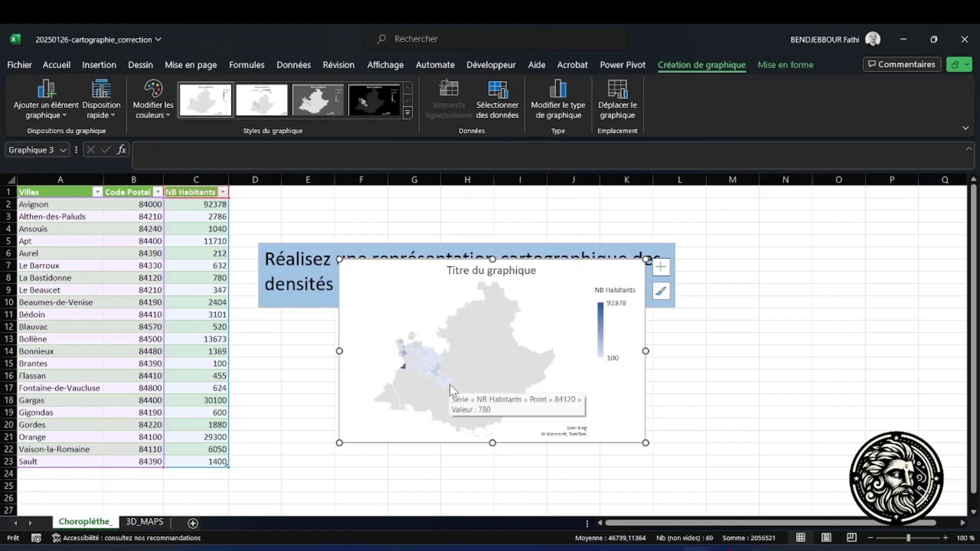
left_click(694, 315)
left_click(549, 367)
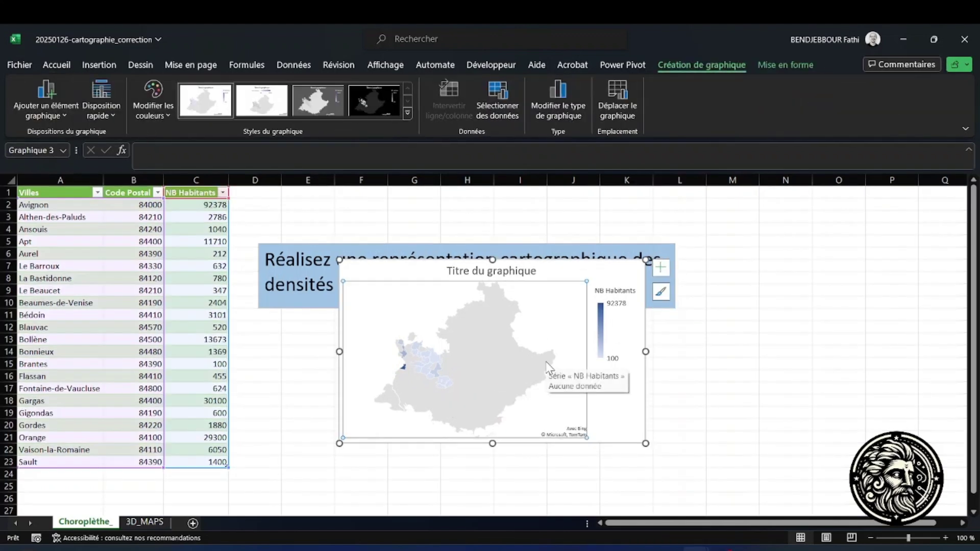
double_click(548, 369)
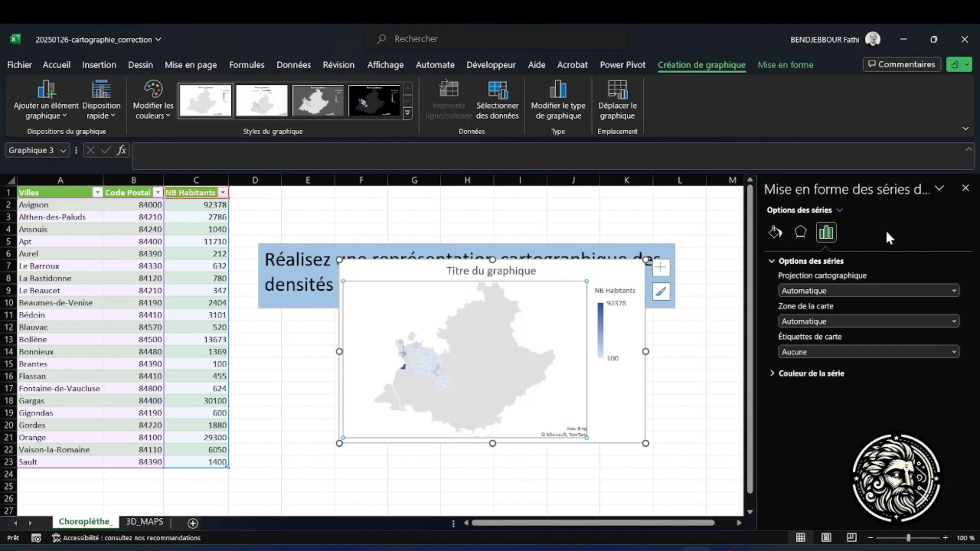
left_click(848, 285)
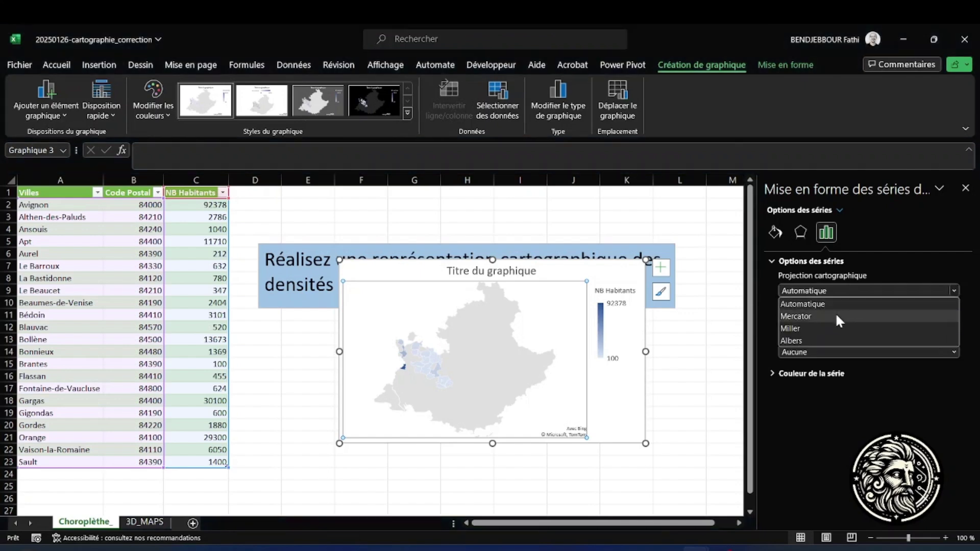
left_click(837, 307)
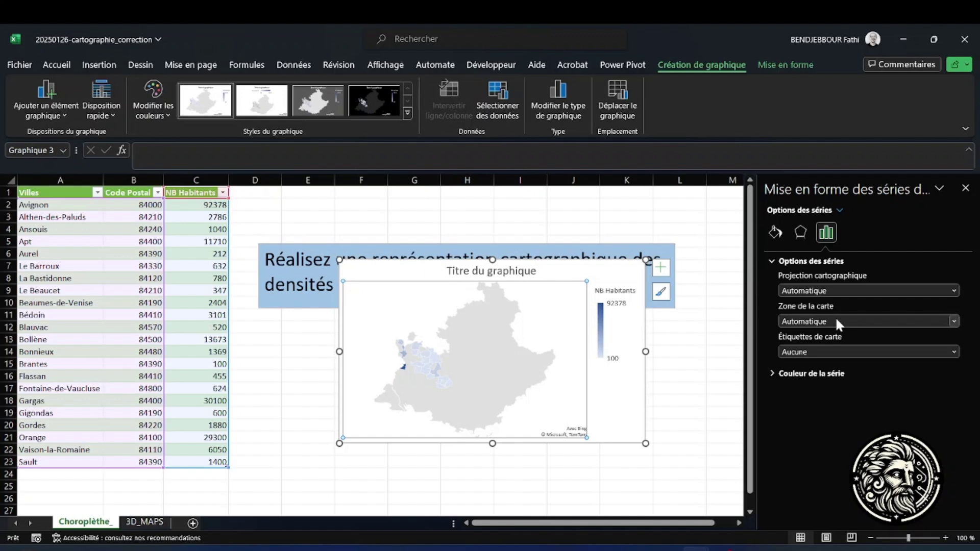
left_click(836, 320)
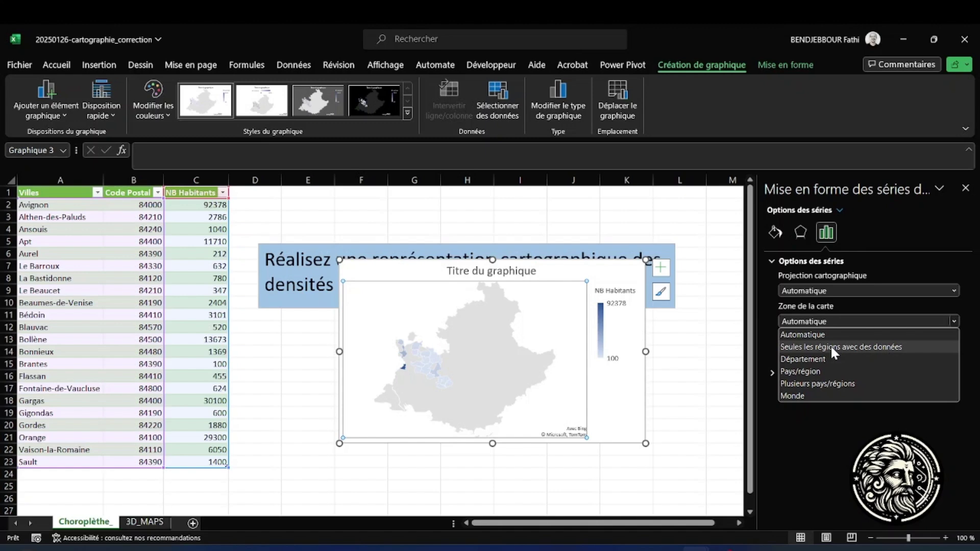
left_click(831, 345)
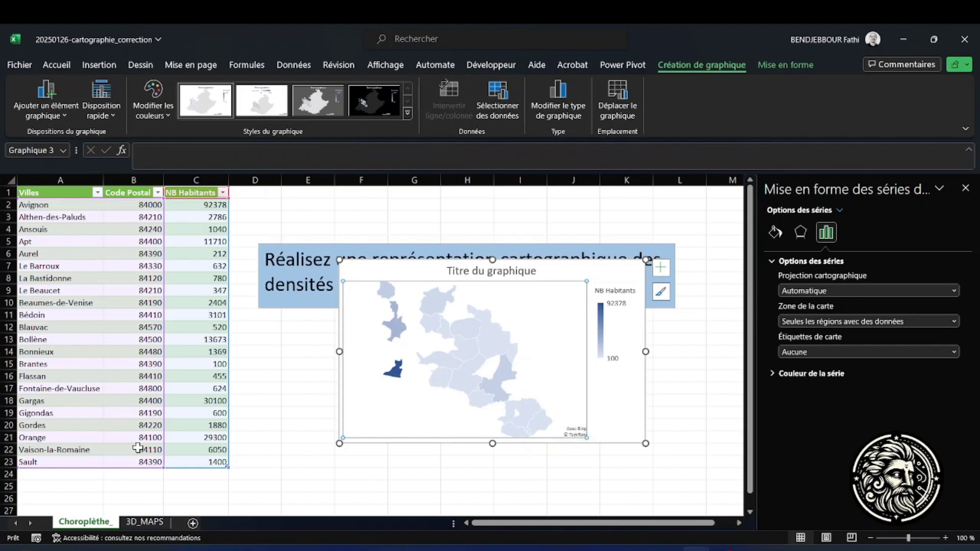
Set the map labels to Afficher tout and enlarge the chart so the postal codes have more room.
left_click(831, 351)
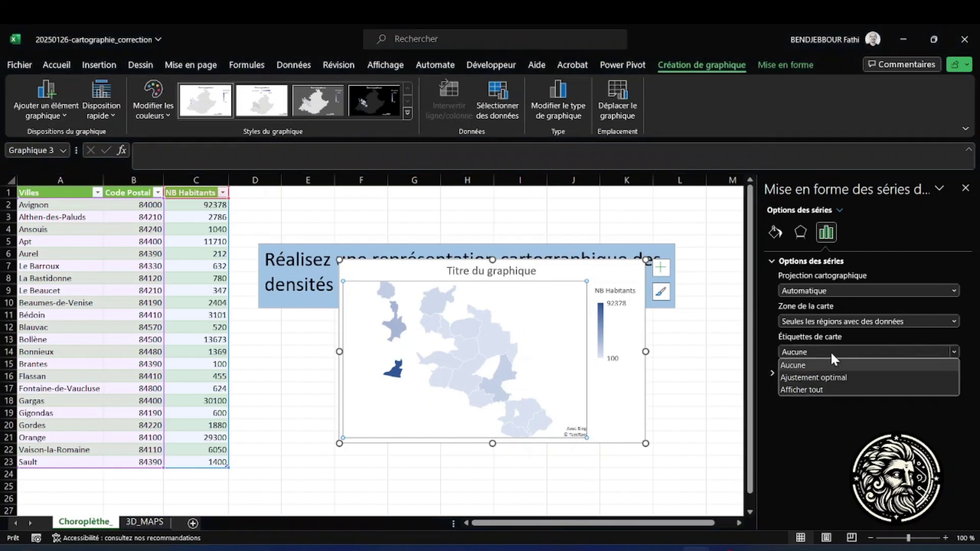
left_click(822, 388)
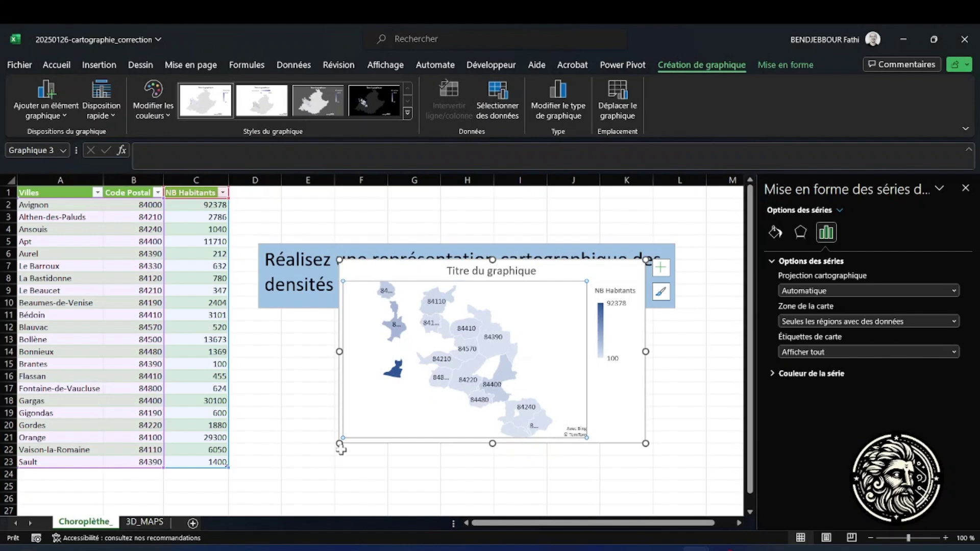
left_click_drag(340, 445, 219, 484)
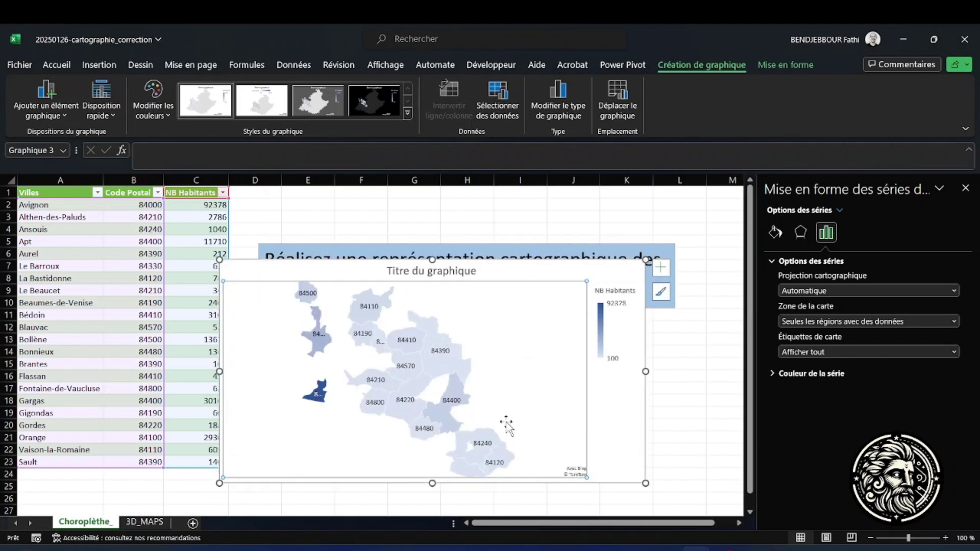
Examine a single shaded postal area on the map and the series' fill and effects options.
left_click(318, 338)
left_click(318, 341)
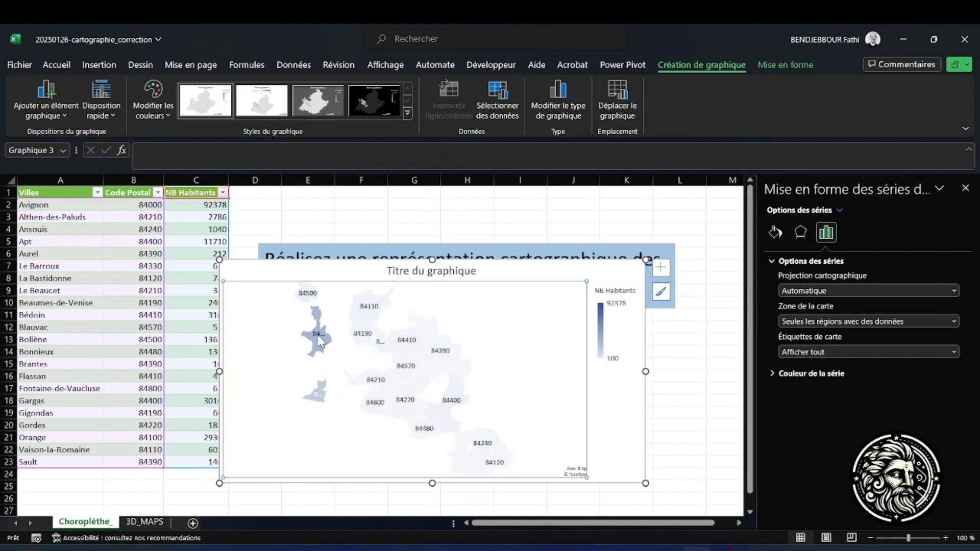
left_click(318, 341)
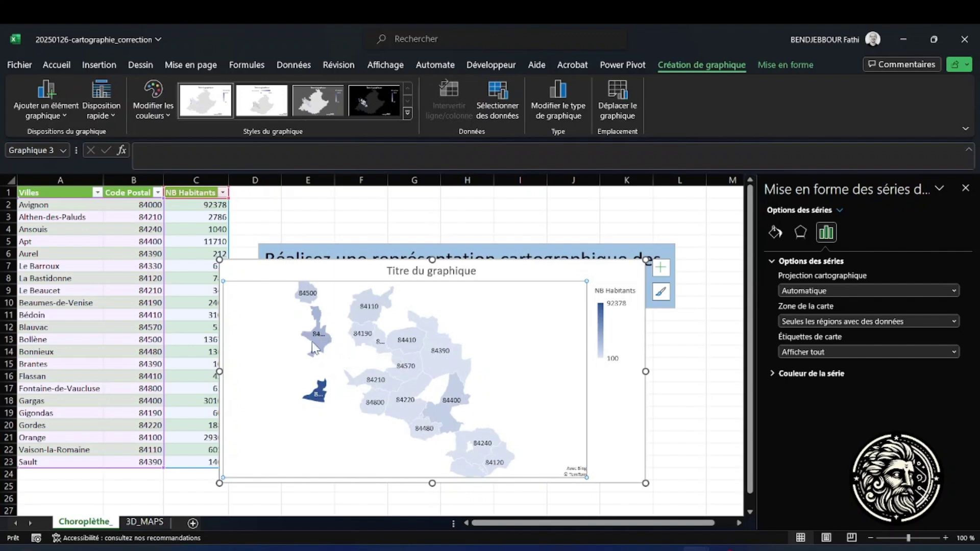
mouse_move(324, 340)
left_click(776, 233)
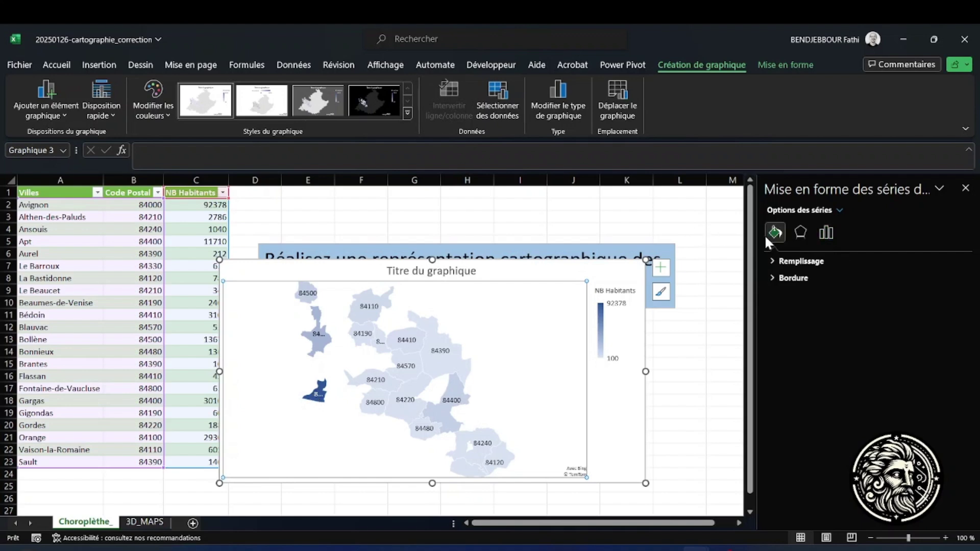
left_click(781, 260)
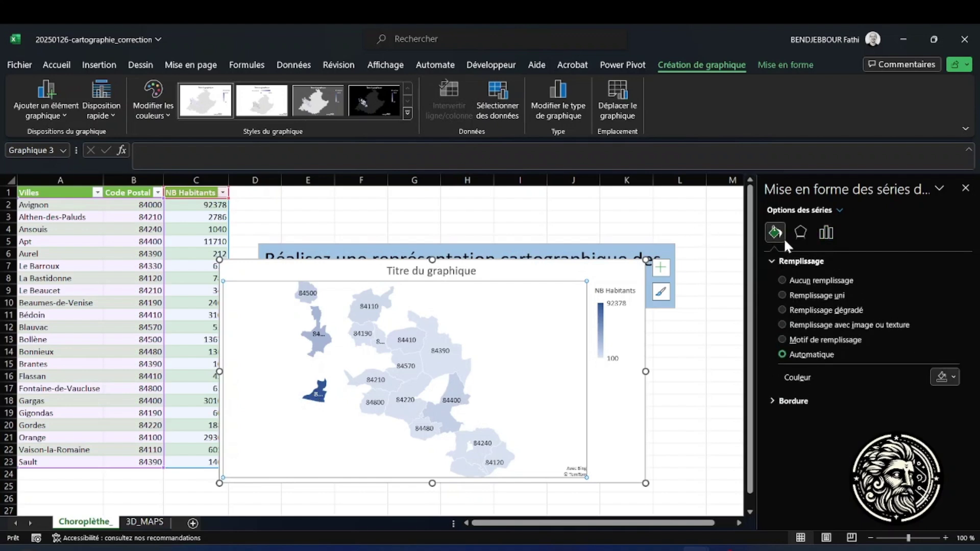
left_click(799, 232)
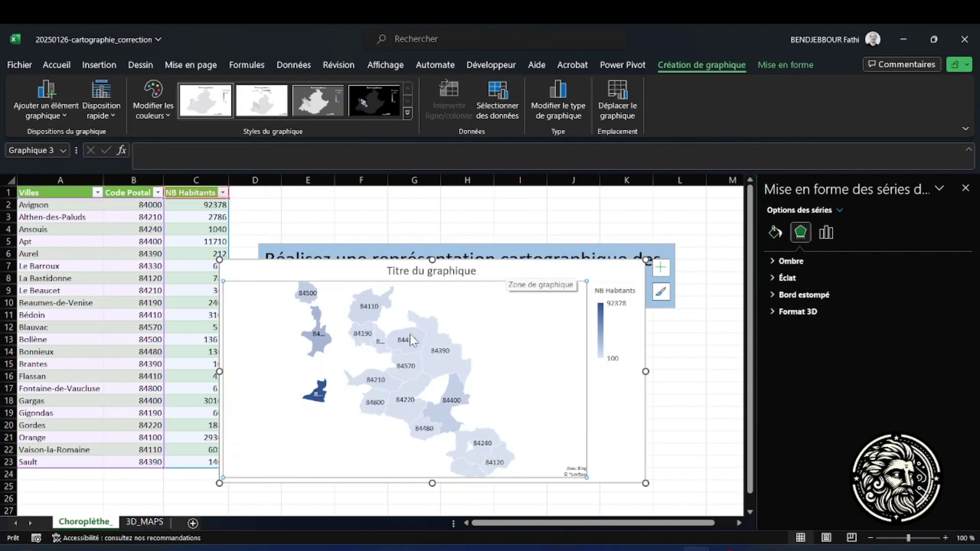
Create a new 3D Maps tour from the full VILLES and NB HABITANTS table on the 3D_MAPS sheet.
left_click(155, 523)
left_click(301, 411)
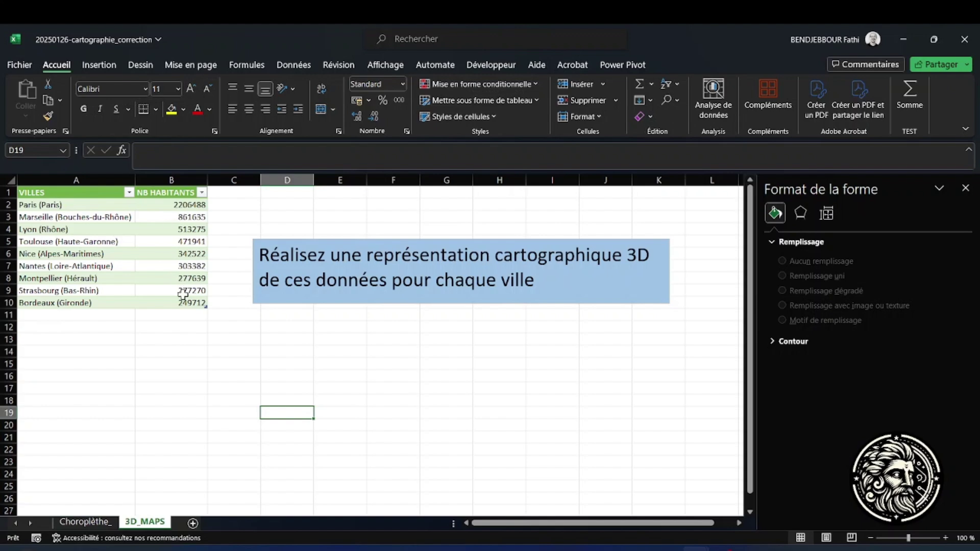
left_click(48, 193)
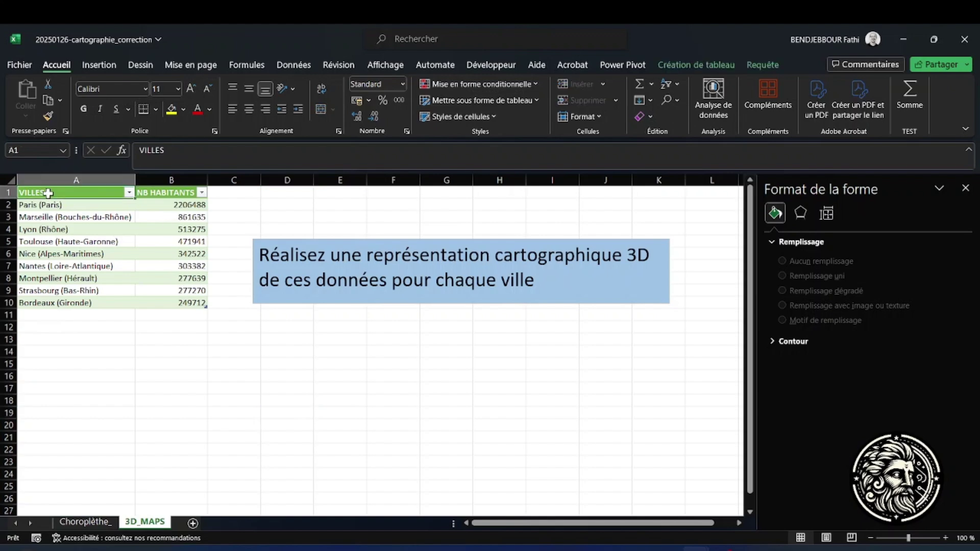
key("ctrl+shift+Down")
key("ctrl+shift+Right")
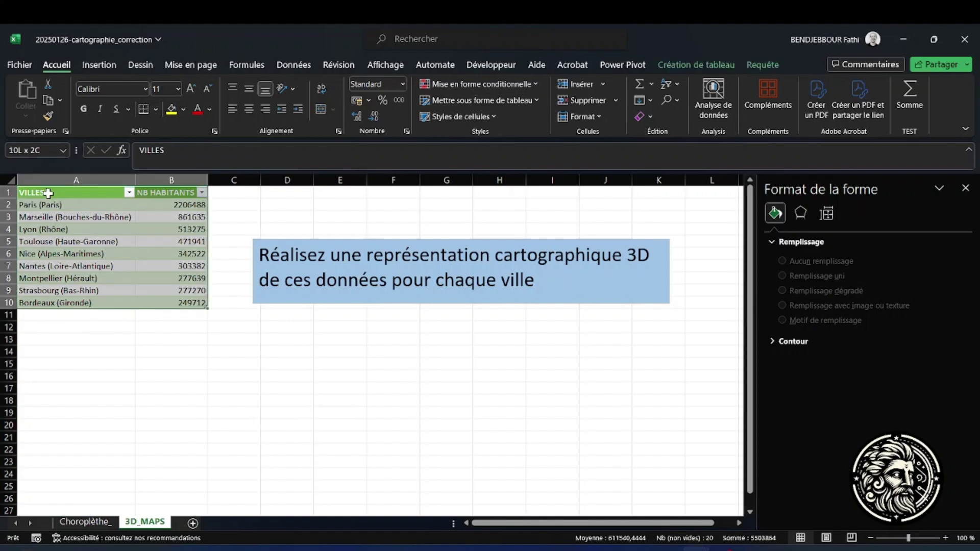
left_click(108, 70)
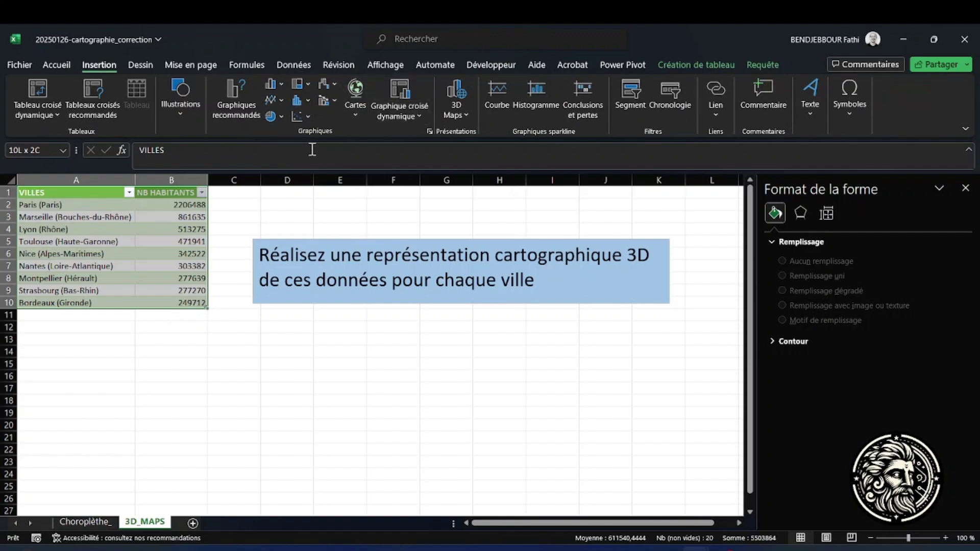
left_click(457, 116)
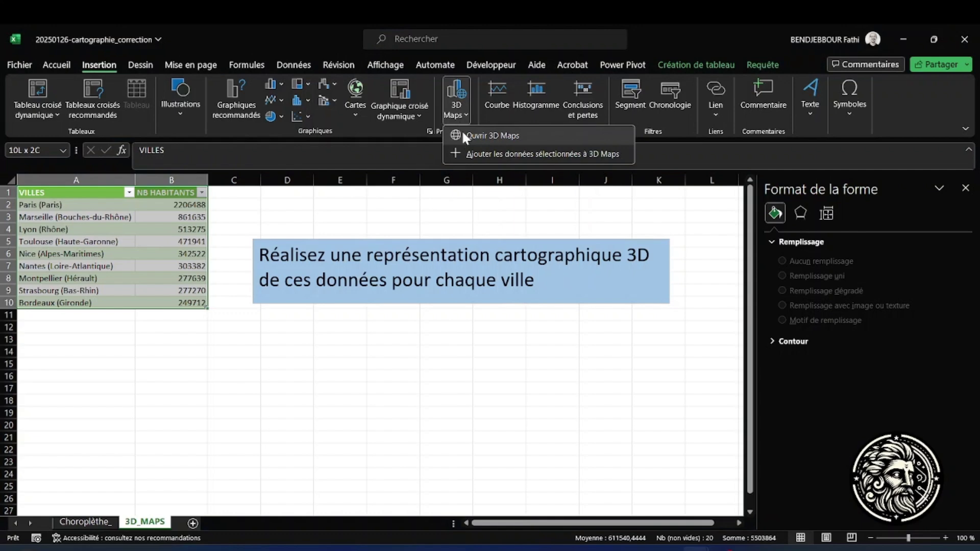
left_click(465, 136)
left_click(436, 189)
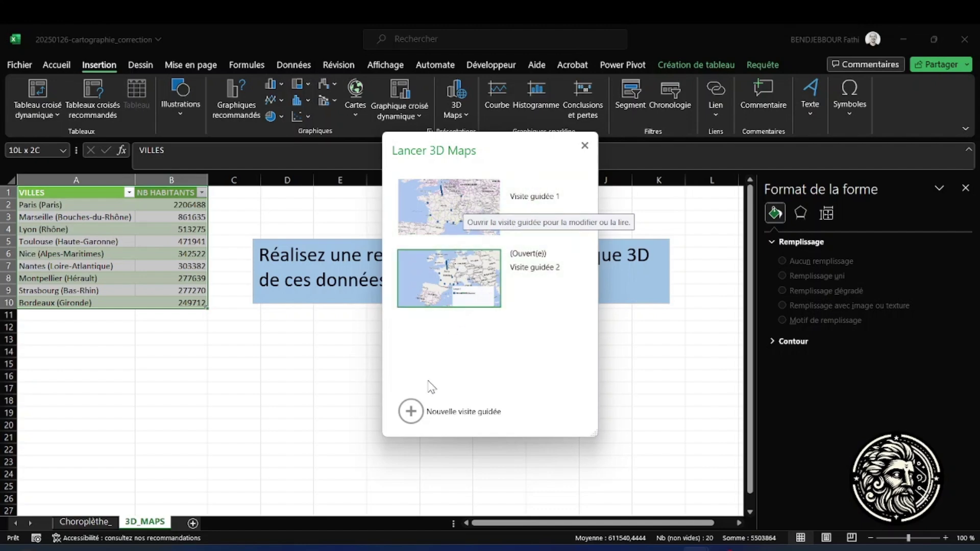
left_click(412, 412)
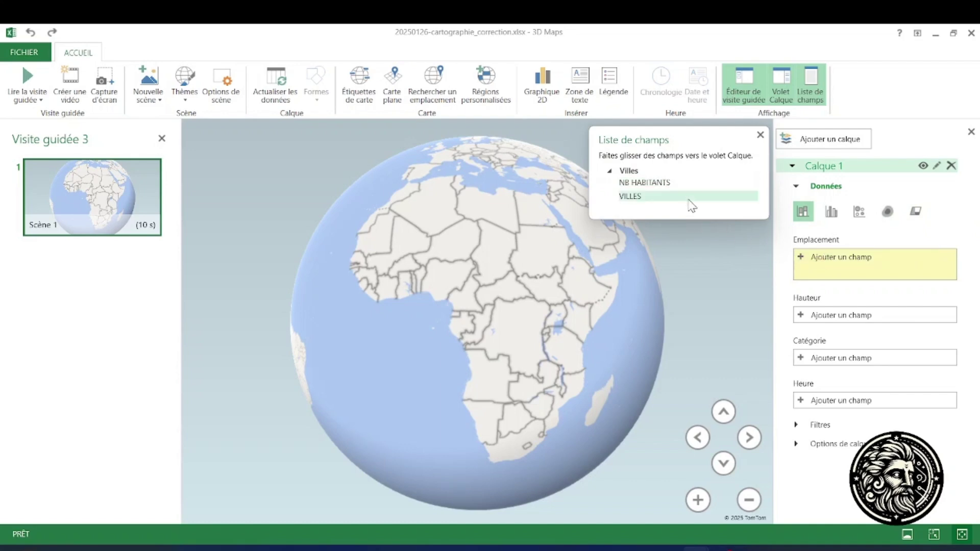
Assign VILLES as the layer's location with type Ville, and NB HABITANTS as the column height.
left_click_drag(633, 204, 828, 263)
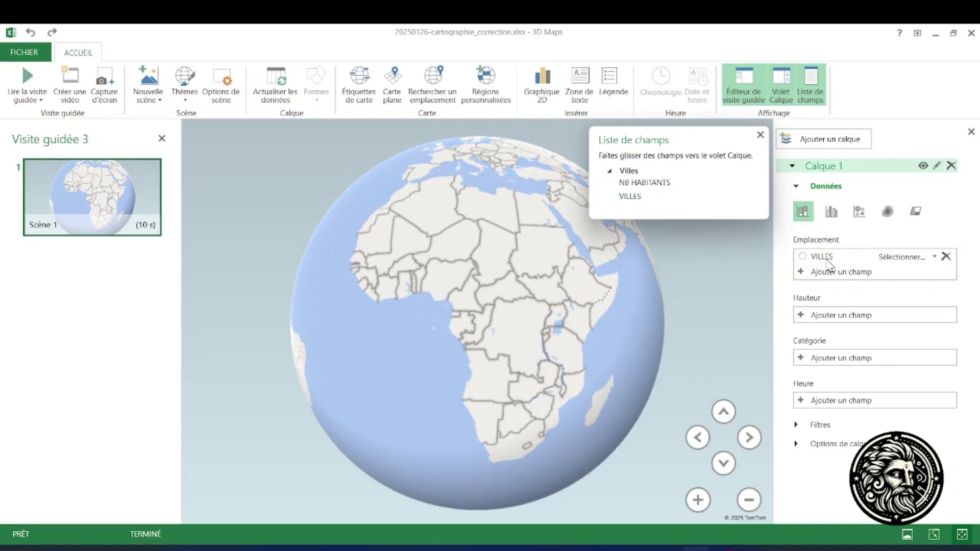
left_click(935, 256)
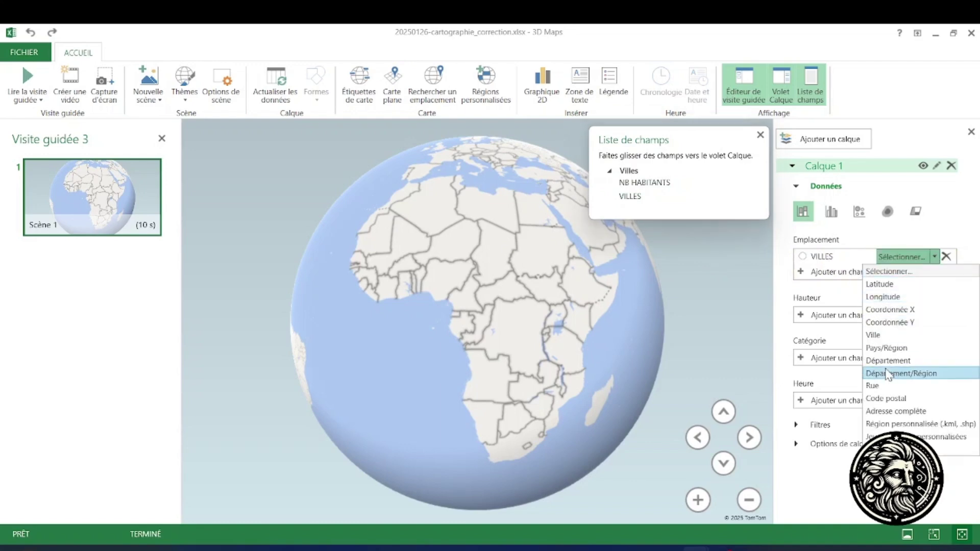
left_click(890, 336)
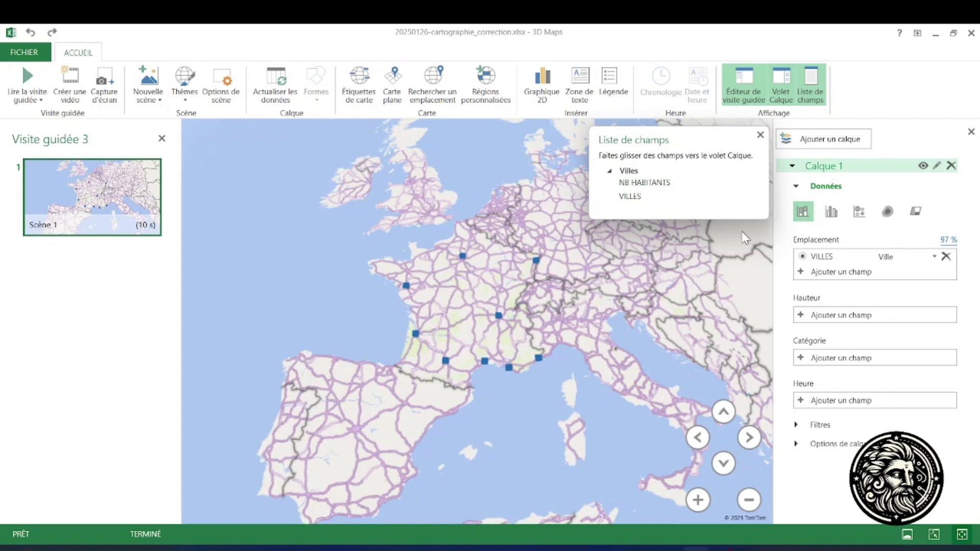
left_click_drag(669, 182, 827, 317)
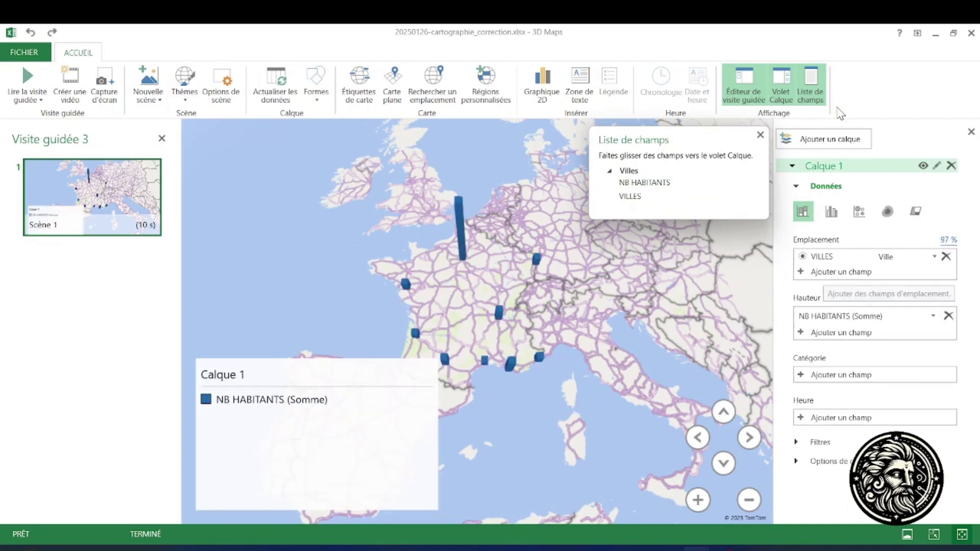
Close the floating field list to clear the view of the 3D map while keeping the layer pane open.
left_click(786, 102)
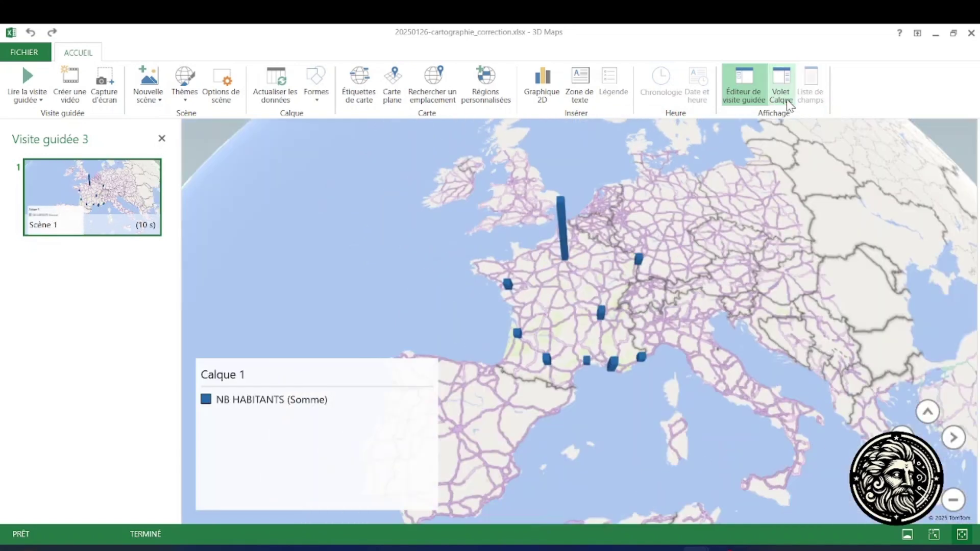
left_click(785, 102)
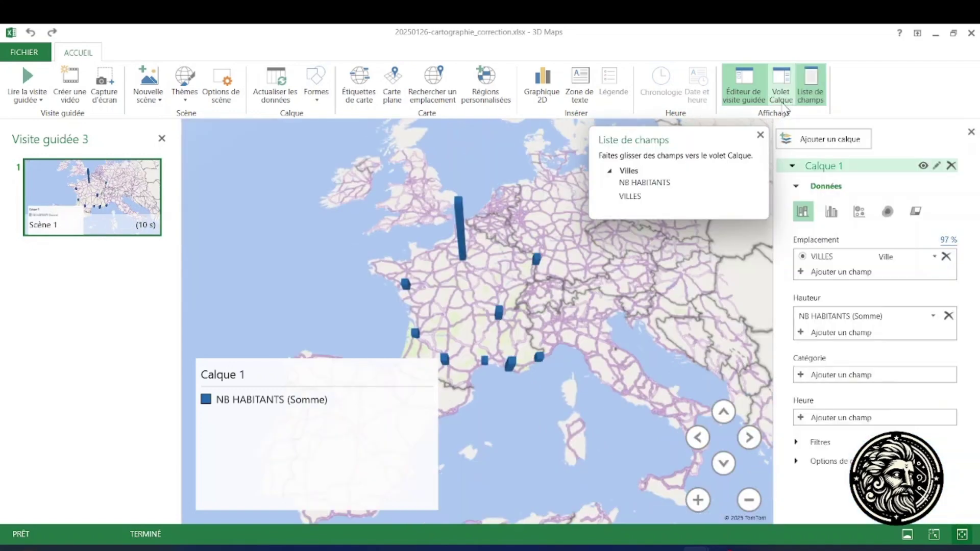
left_click(761, 135)
left_click(411, 381)
left_click(609, 307)
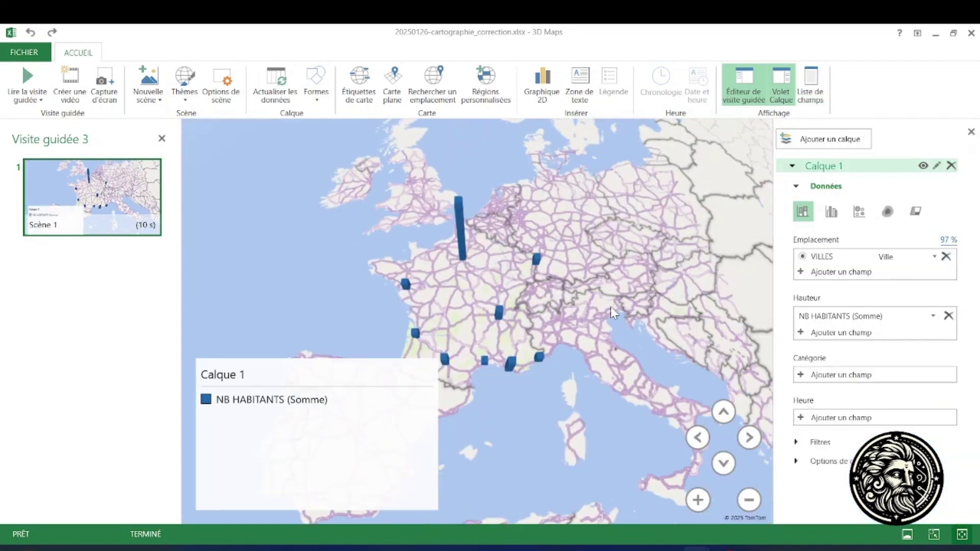
left_click_drag(617, 293, 651, 267)
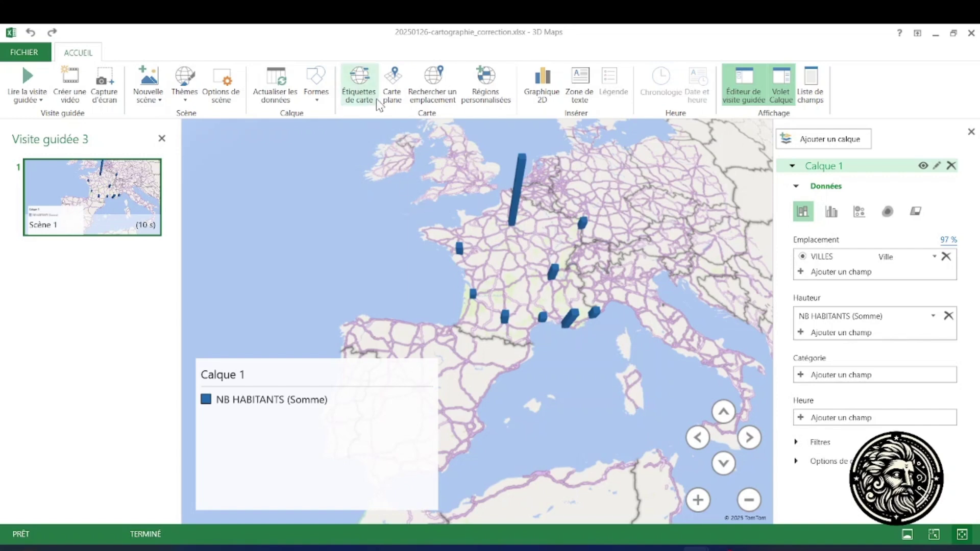
Turn on the map labels for the 3D map, and preview the flat map view before restoring the globe.
left_click(357, 86)
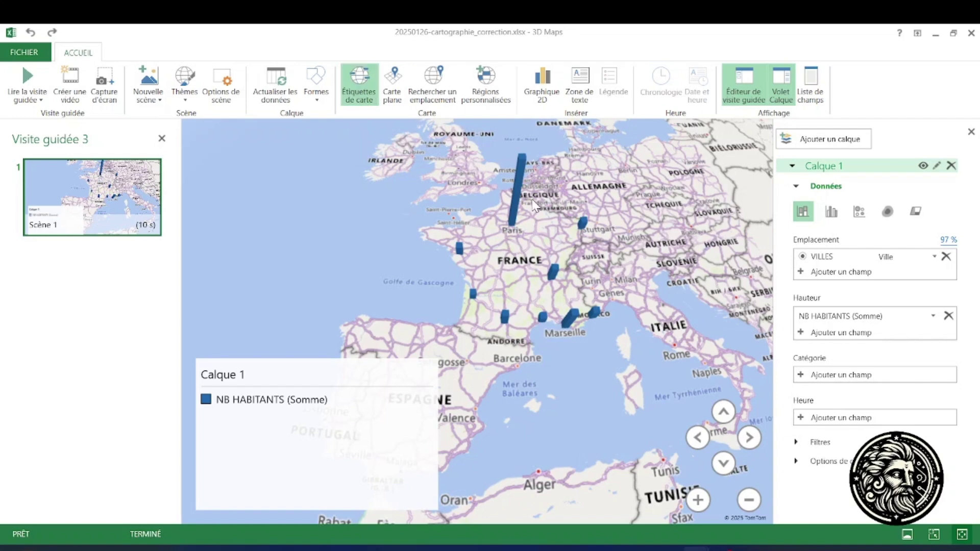
left_click(393, 94)
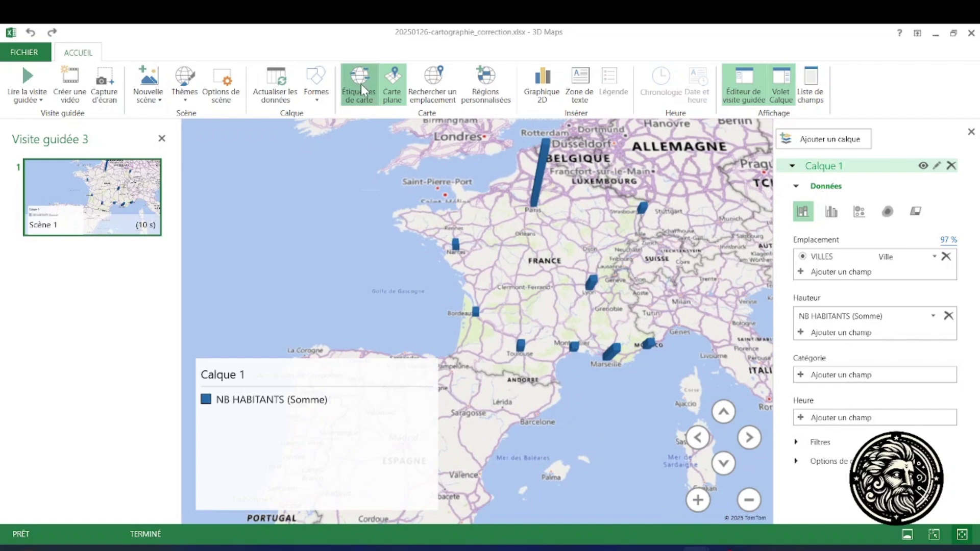
left_click(382, 89)
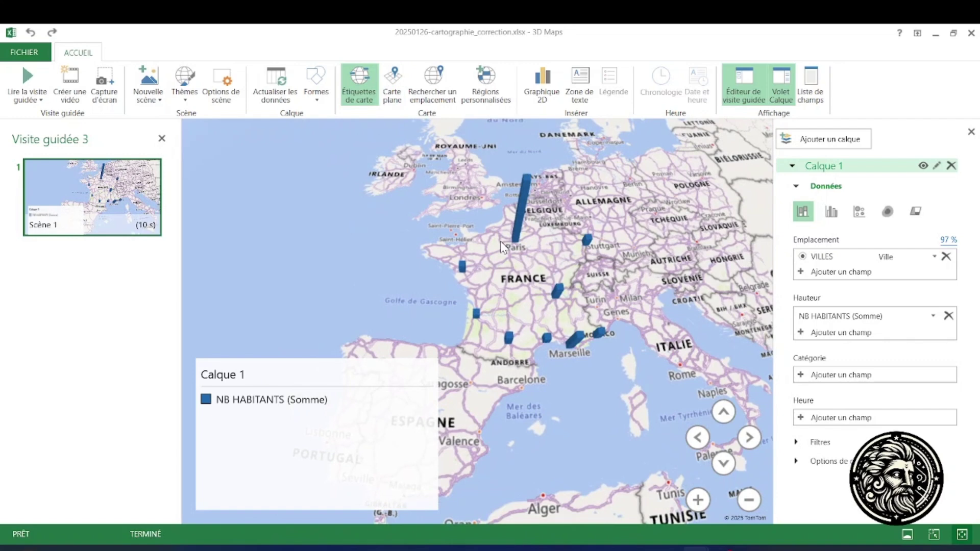
Play the guided tour full screen, exit playback, and close 3D Maps to return to the worksheet with the table deselected.
left_click(27, 77)
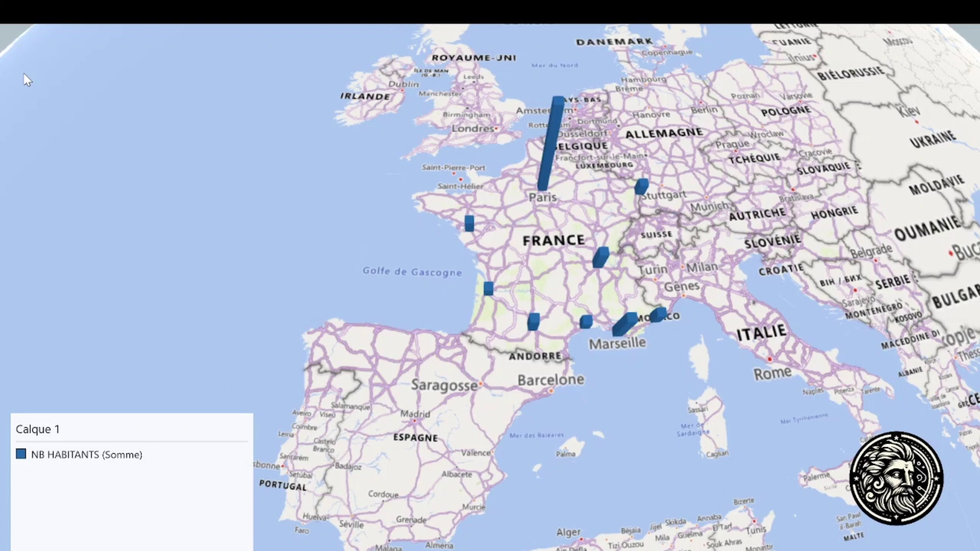
key("Escape")
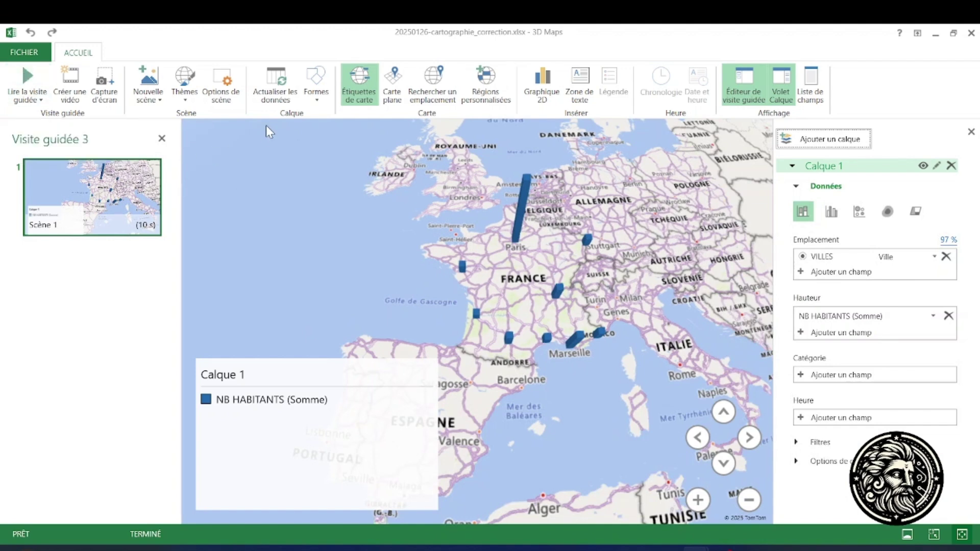
left_click(20, 56)
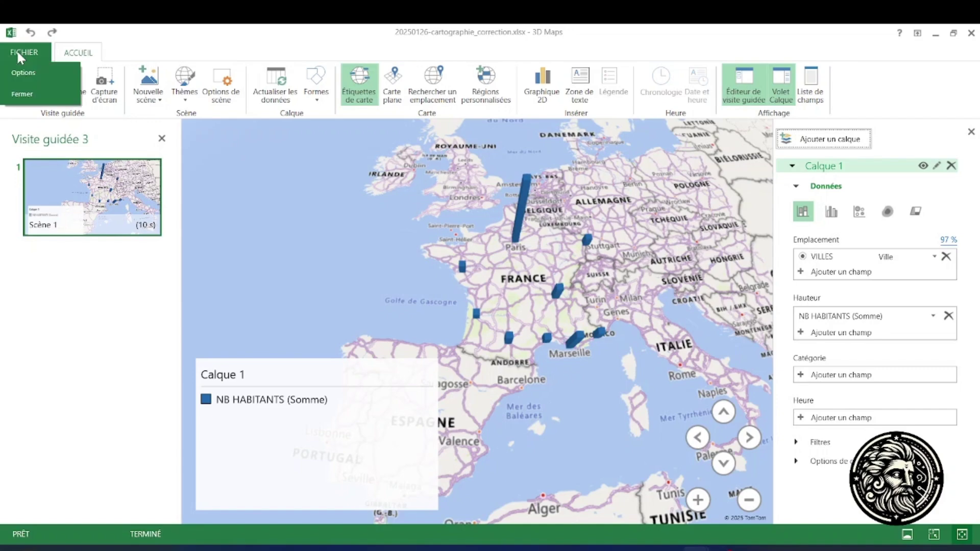
left_click(21, 90)
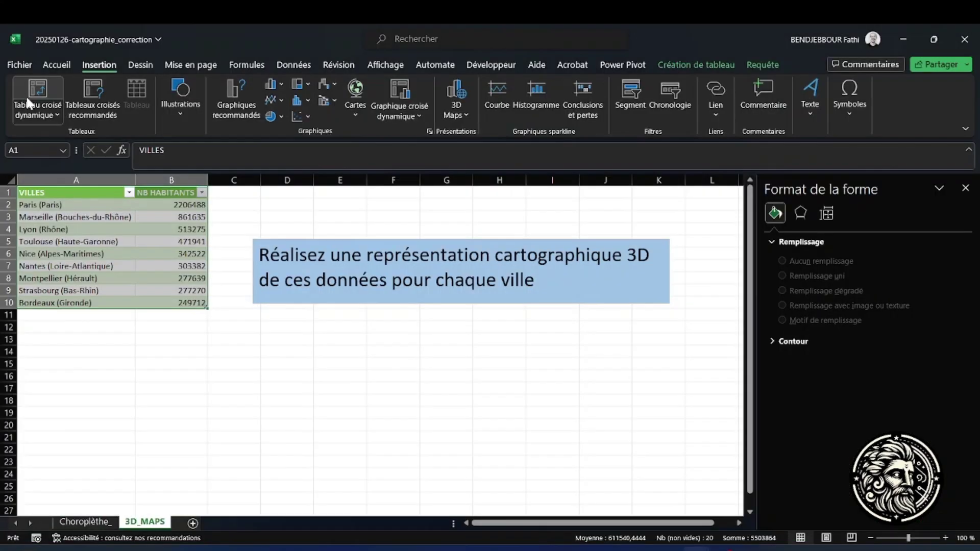
left_click(236, 338)
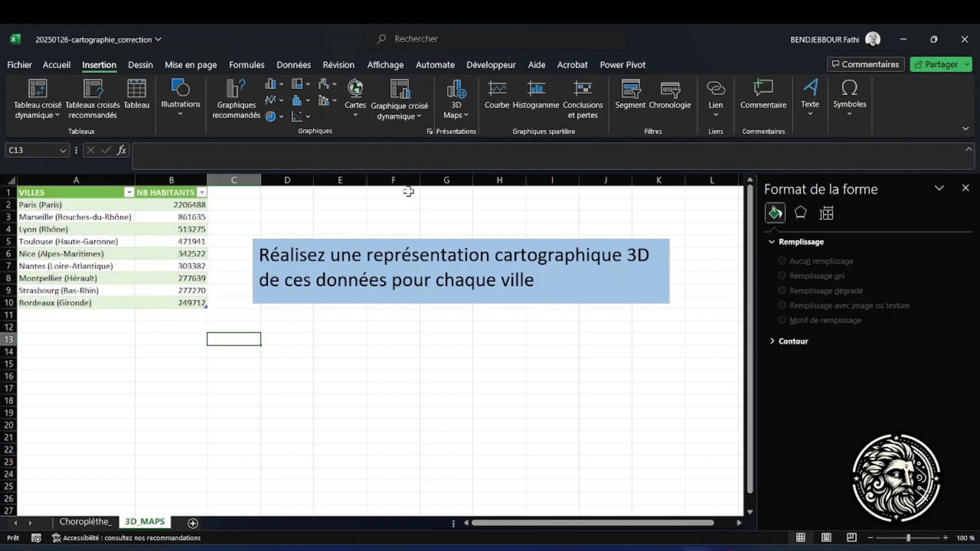
Delete Visite guidée 2 and Visite guidée 1 from the workbook's 3D Maps tours and return to the Choroplèthe_ sheet.
left_click(458, 118)
left_click(464, 131)
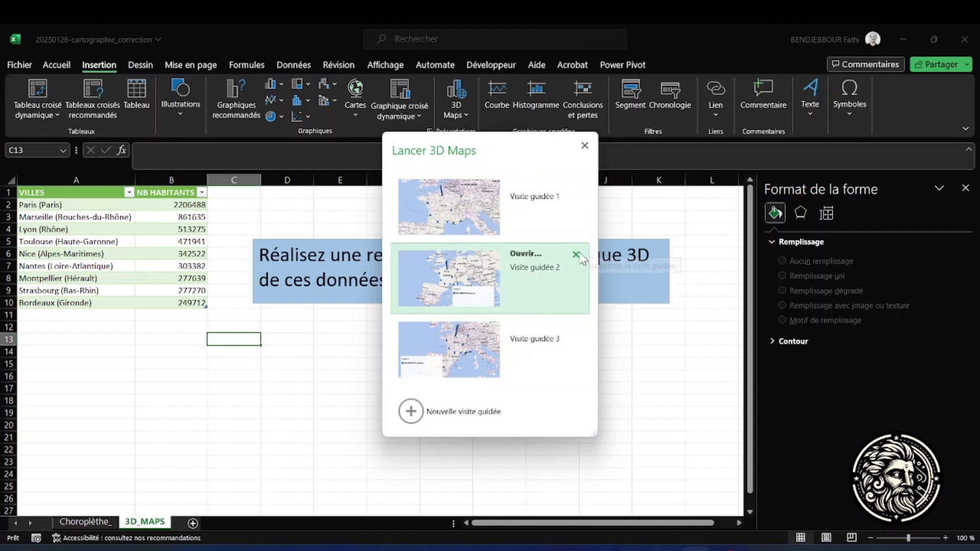
left_click(576, 255)
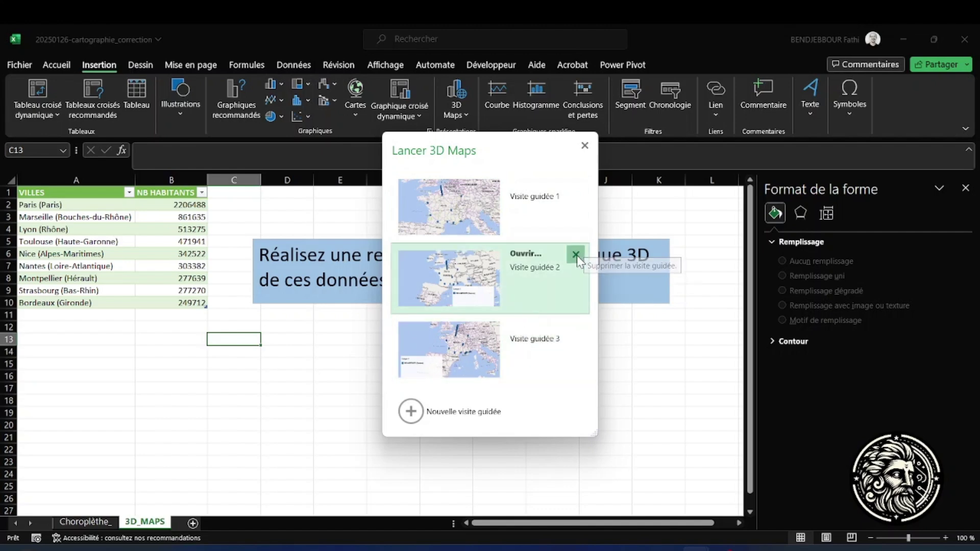
left_click(529, 338)
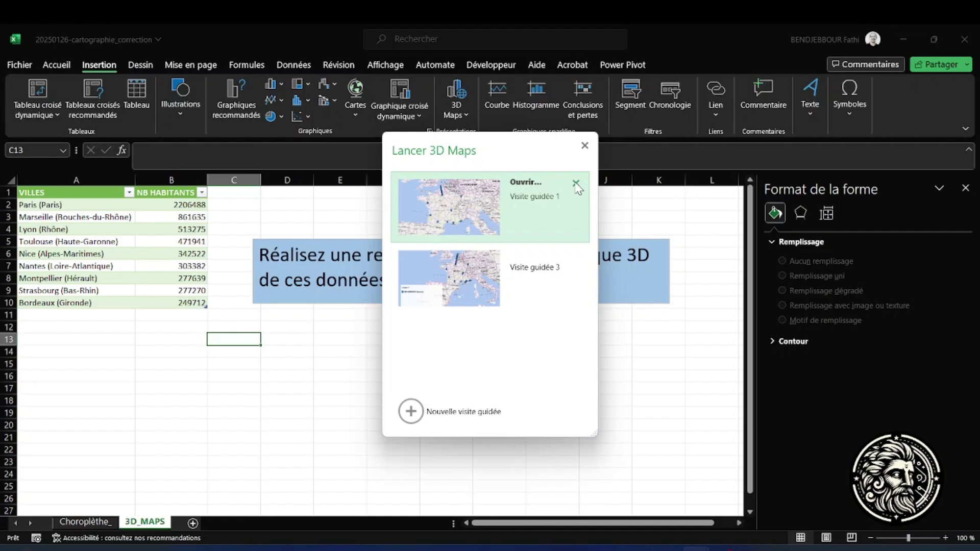
left_click(576, 184)
left_click(526, 340)
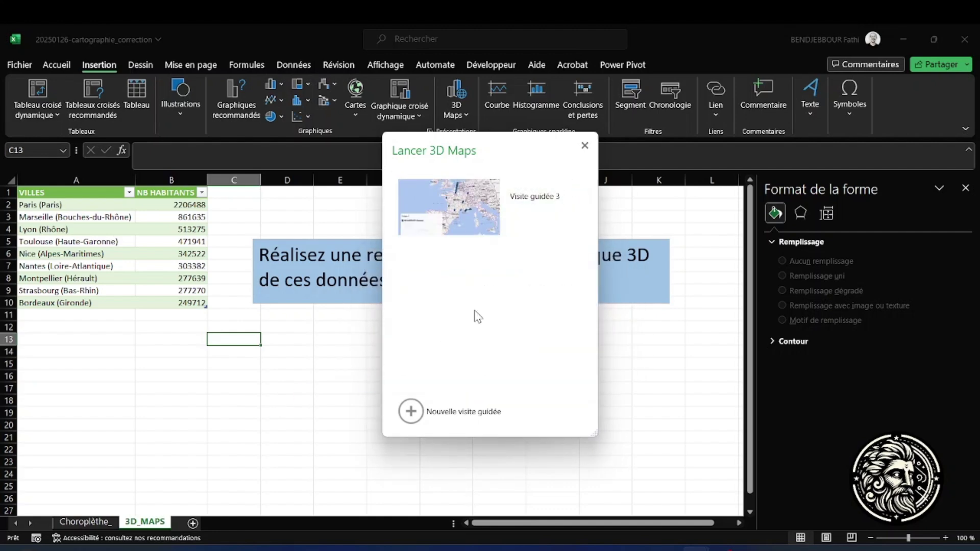
left_click(585, 147)
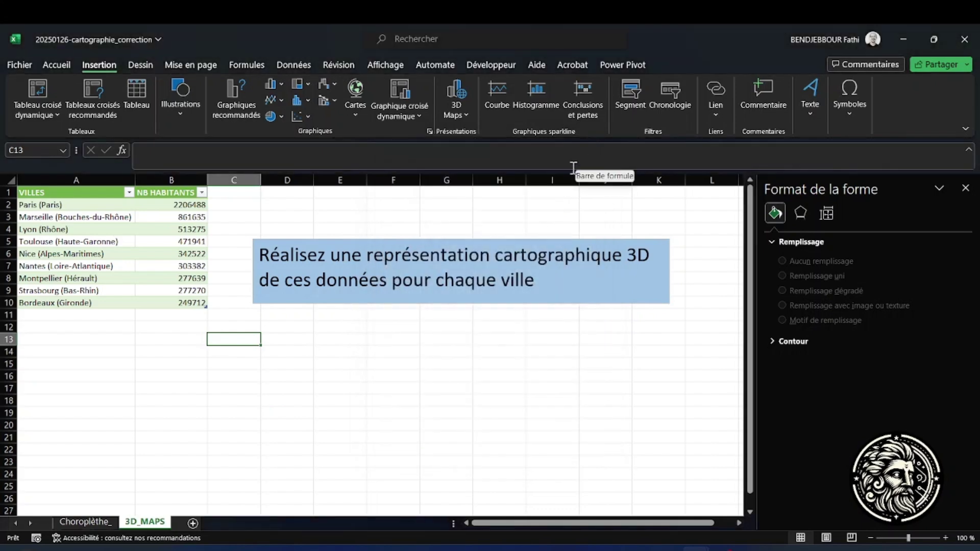
left_click(109, 525)
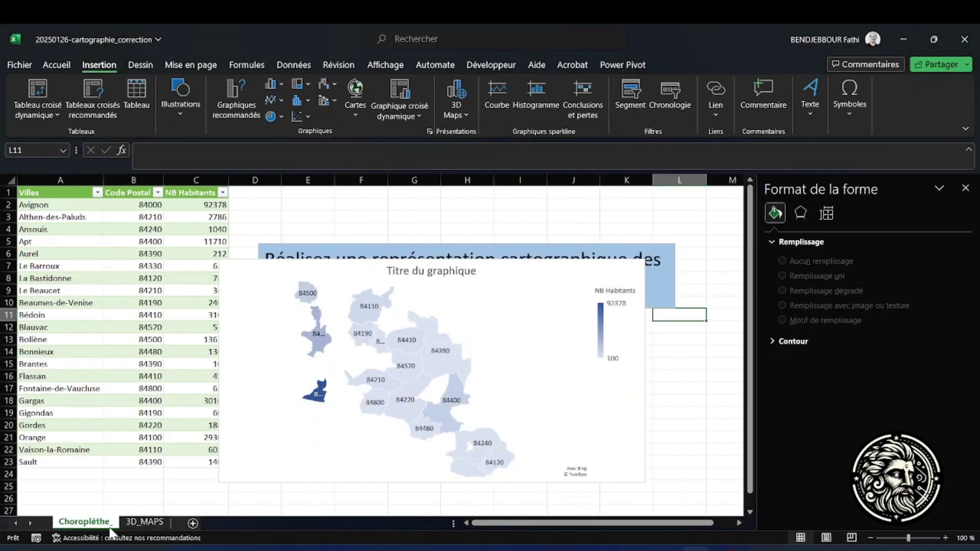